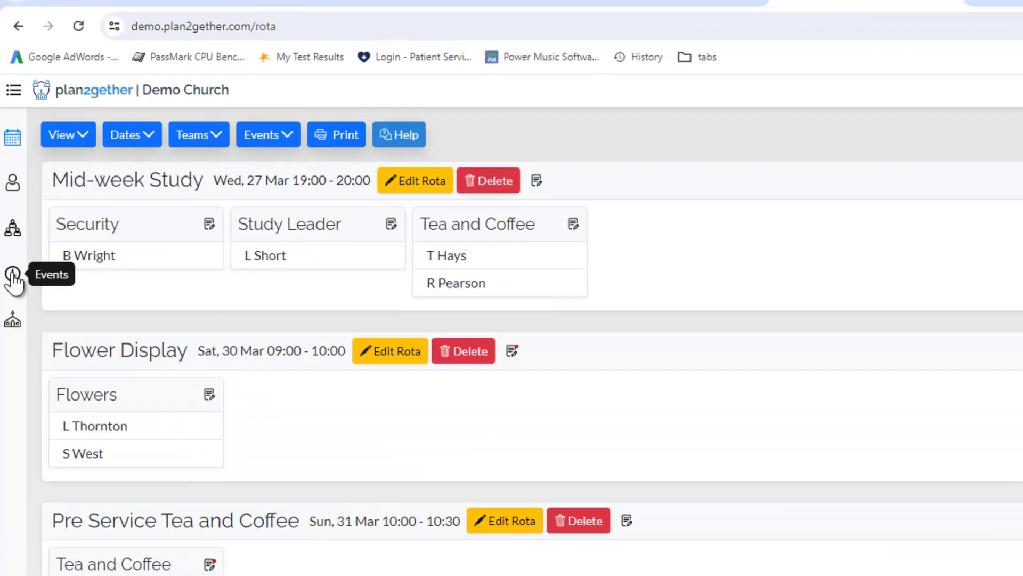
From the Events page, start a new event and set it to repeat Monthly on the 1st
left_click(6, 193)
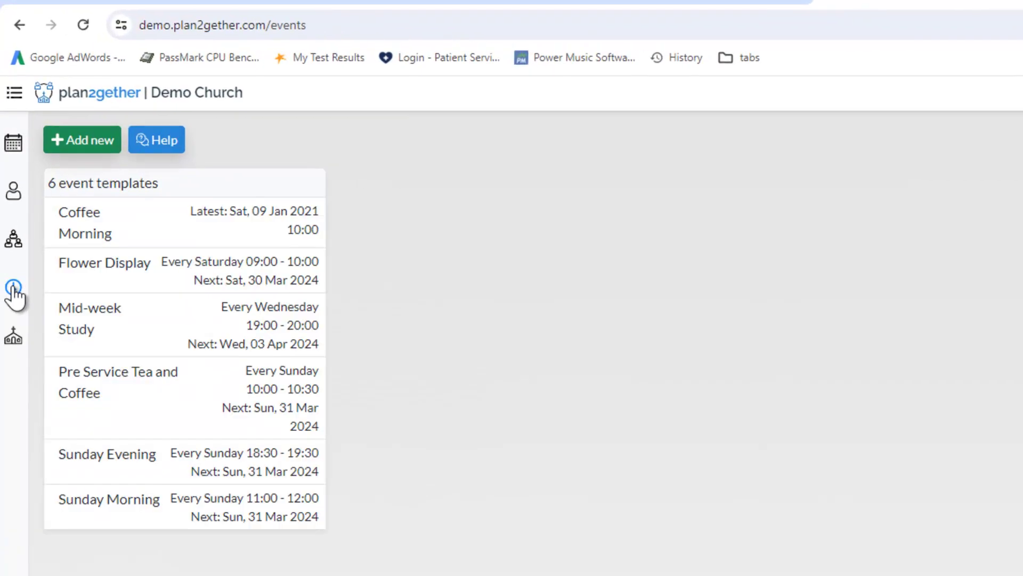
left_click(82, 140)
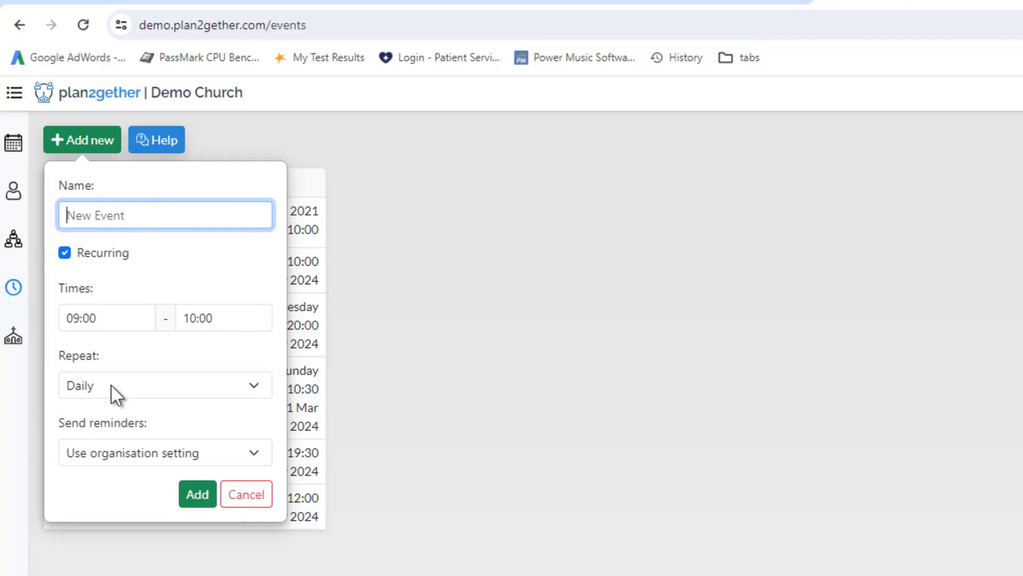
left_click(254, 383)
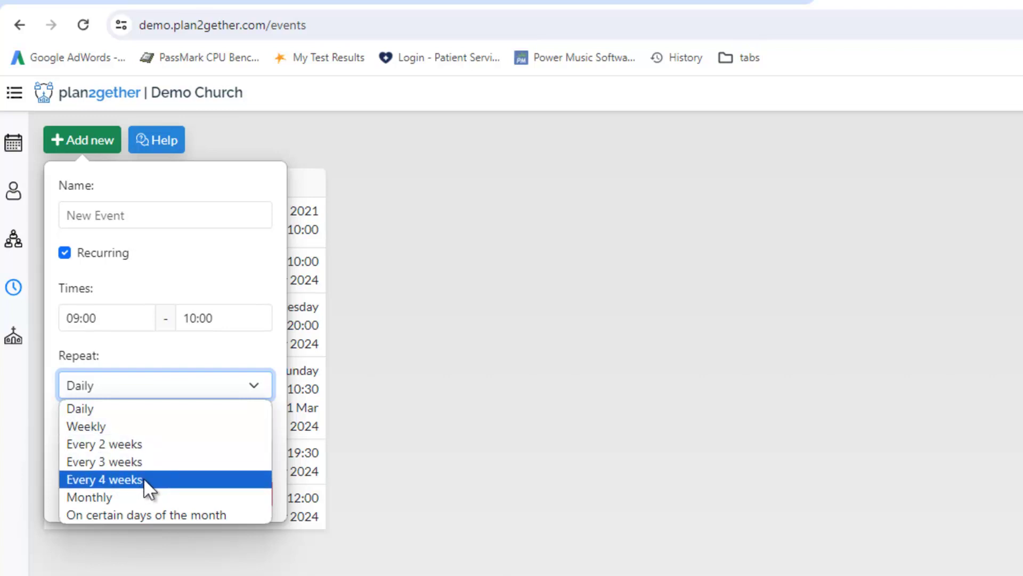
left_click(113, 497)
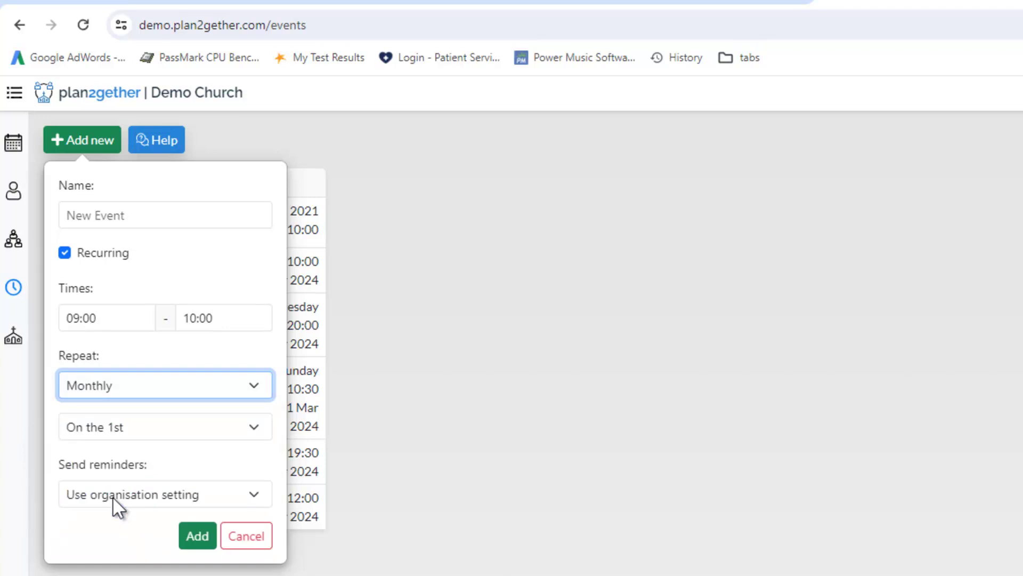
left_click(255, 427)
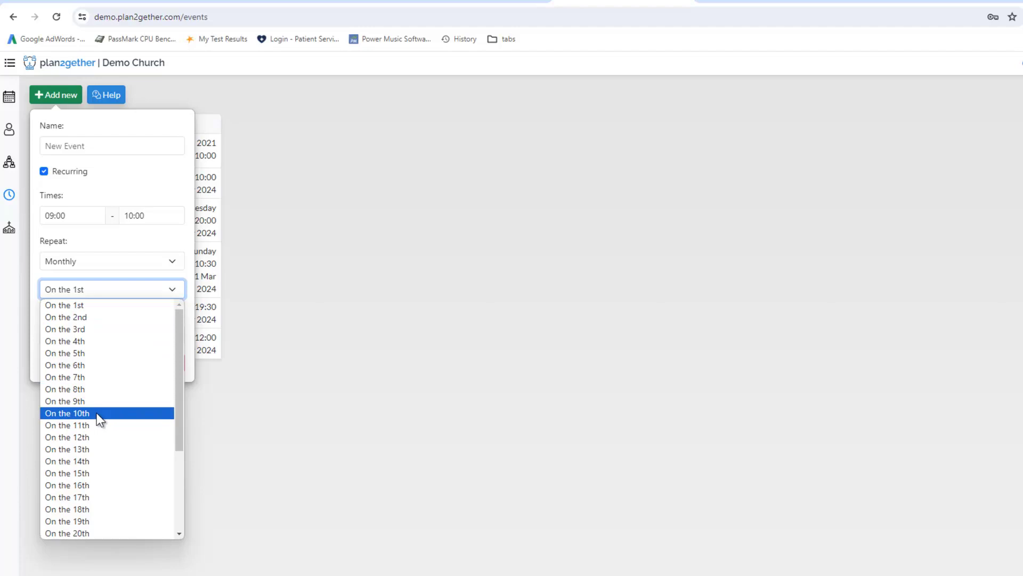
Try repeating on the first and third Wednesday of each month, then cancel the unsaved event
left_click(254, 387)
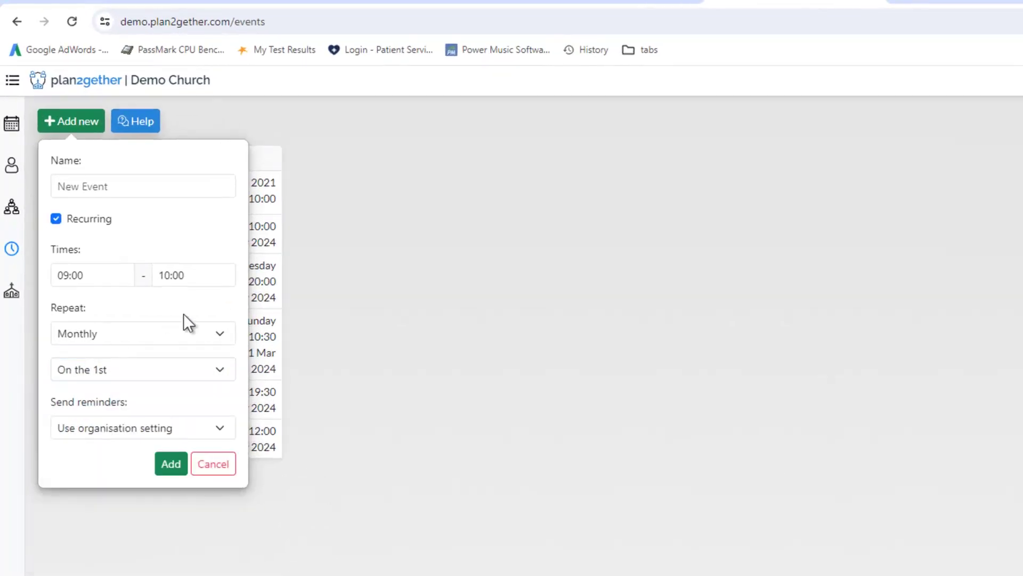
left_click(218, 333)
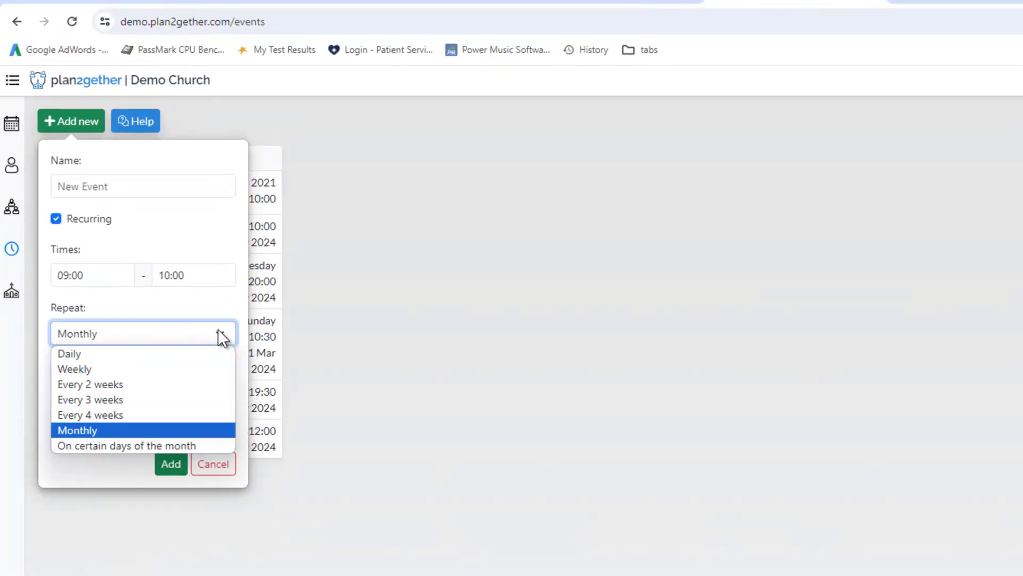
left_click(136, 445)
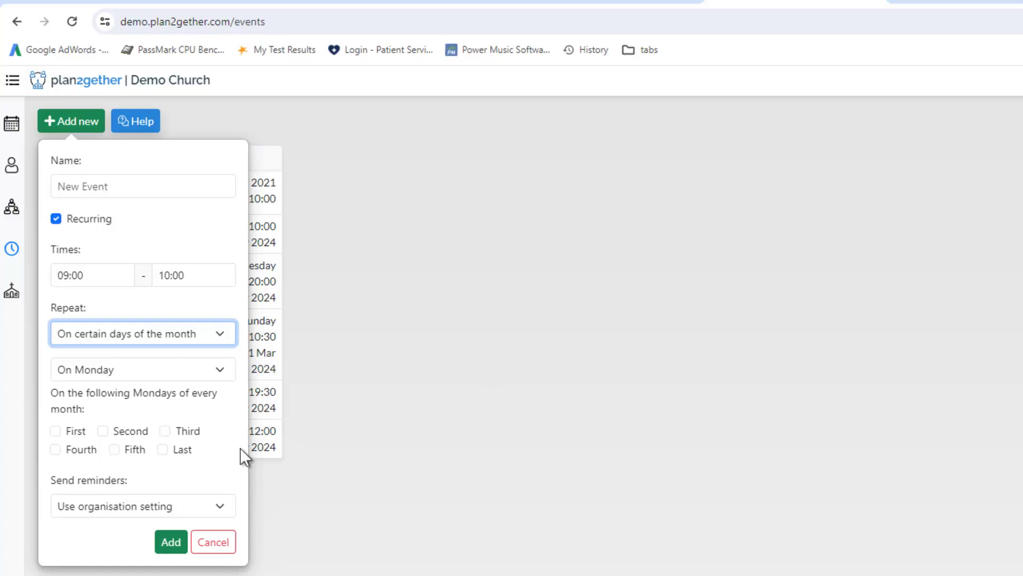
left_click(216, 369)
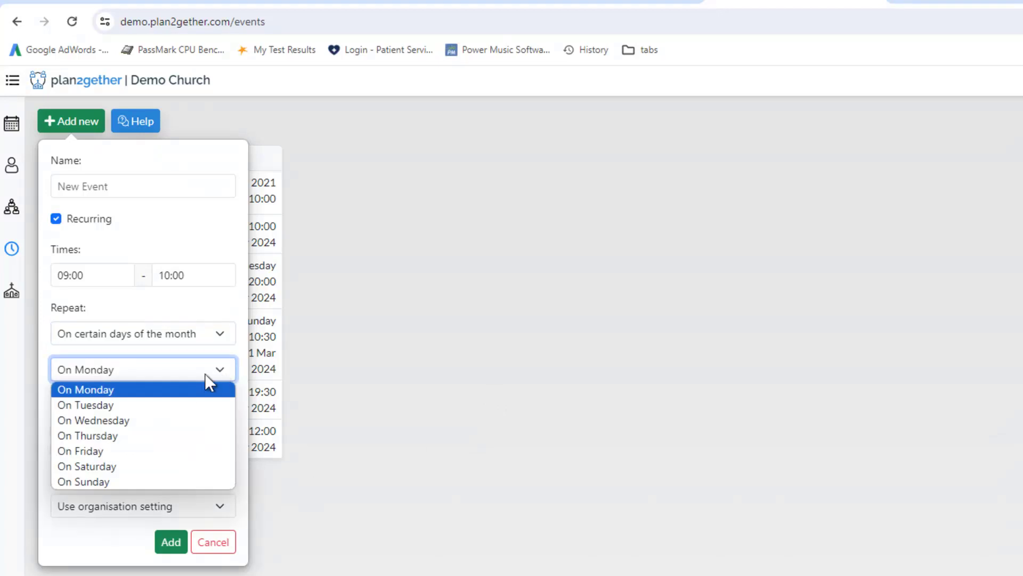
left_click(140, 420)
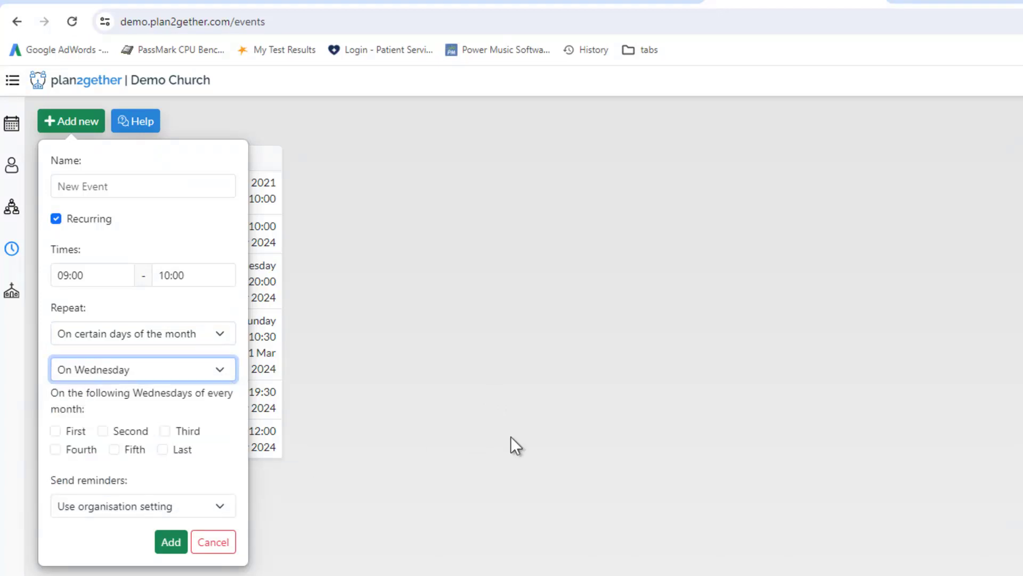
left_click(55, 431)
left_click(165, 431)
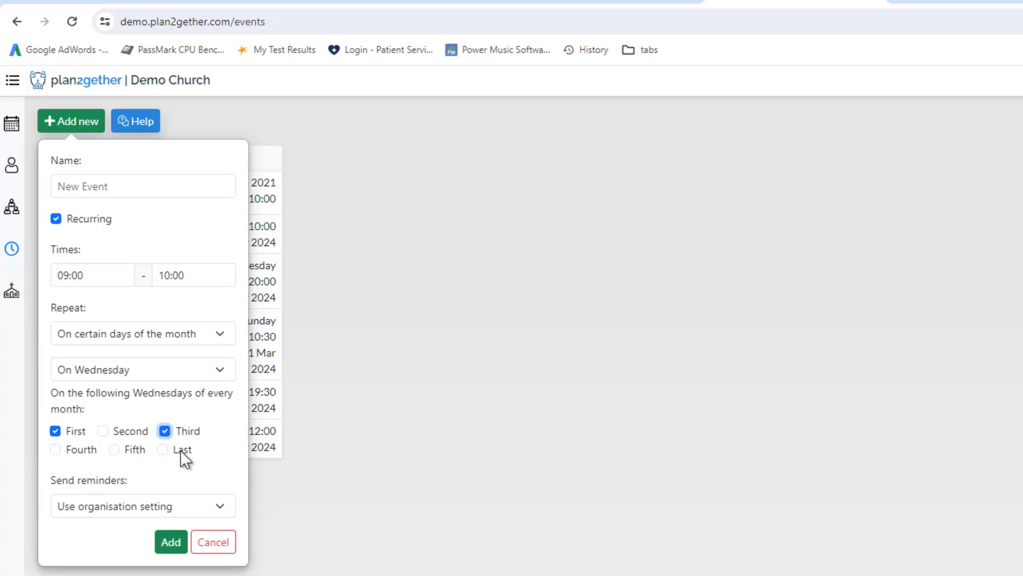
left_click(216, 542)
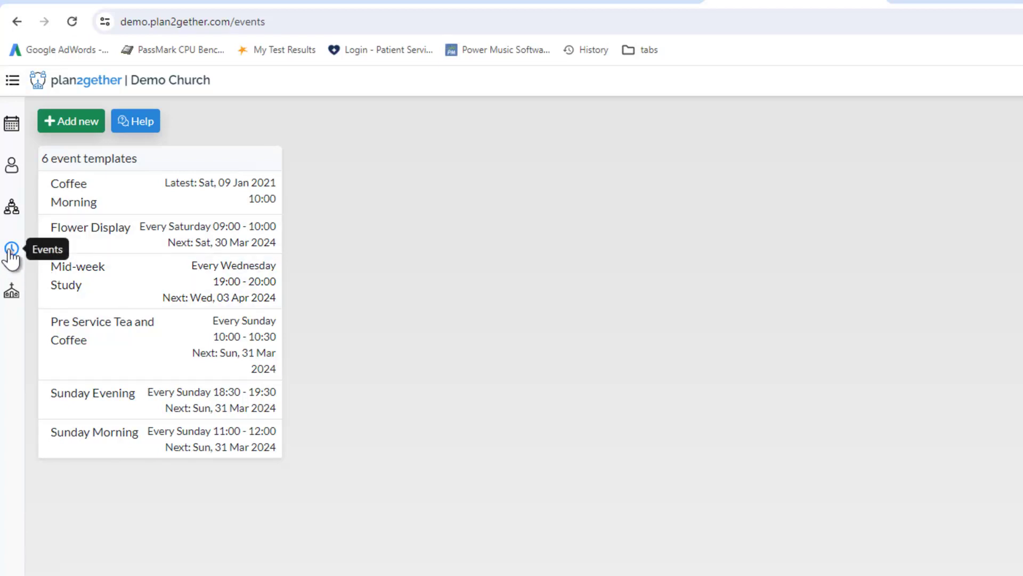
Start another new event and name it 'Cleanup'
left_click(68, 121)
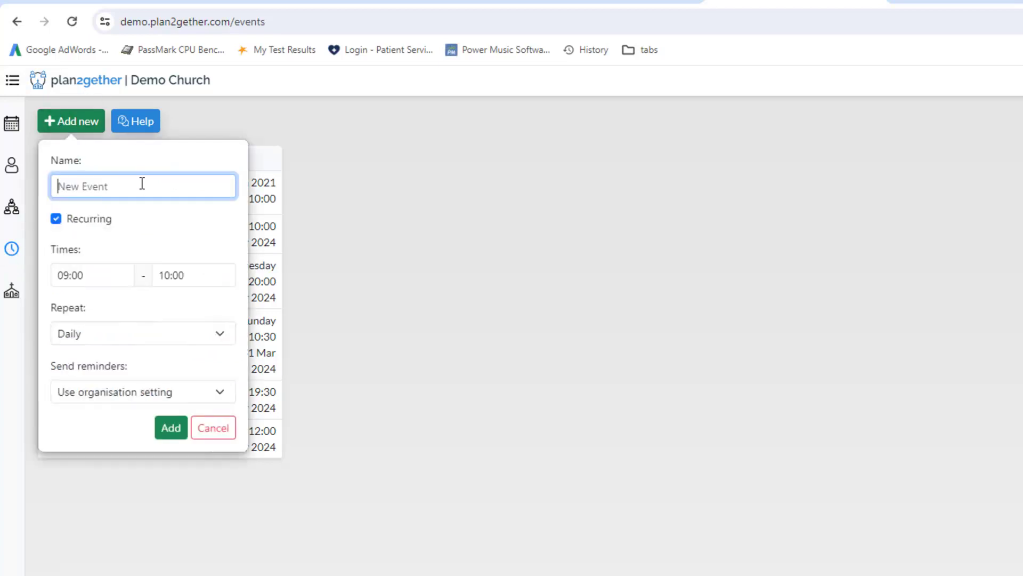
type("Cleanup")
Set the Cleanup event to run from 20:00 to 21:00
left_click(96, 276)
left_click_drag(115, 159, 110, 214)
left_click(87, 139)
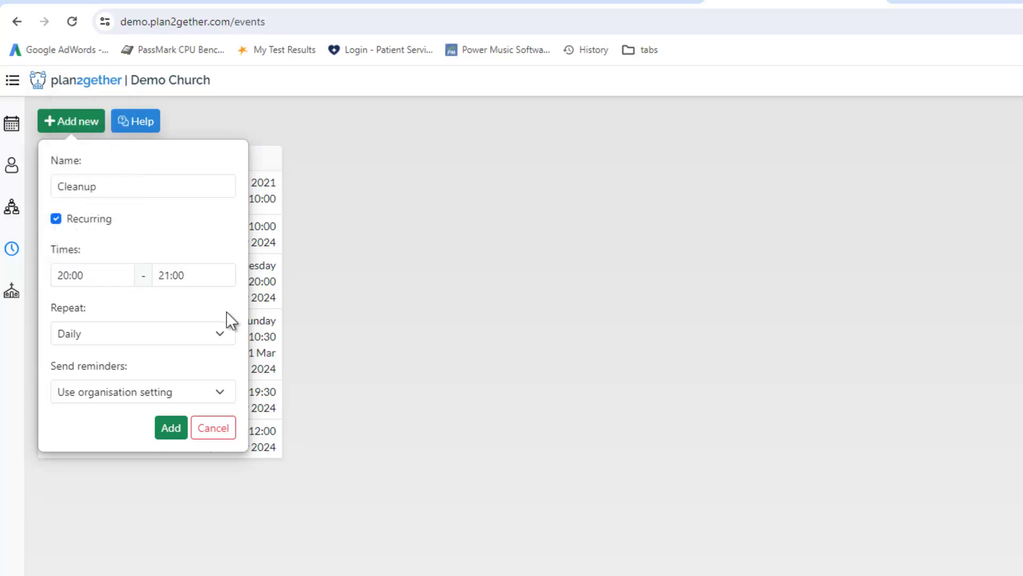
left_click(210, 278)
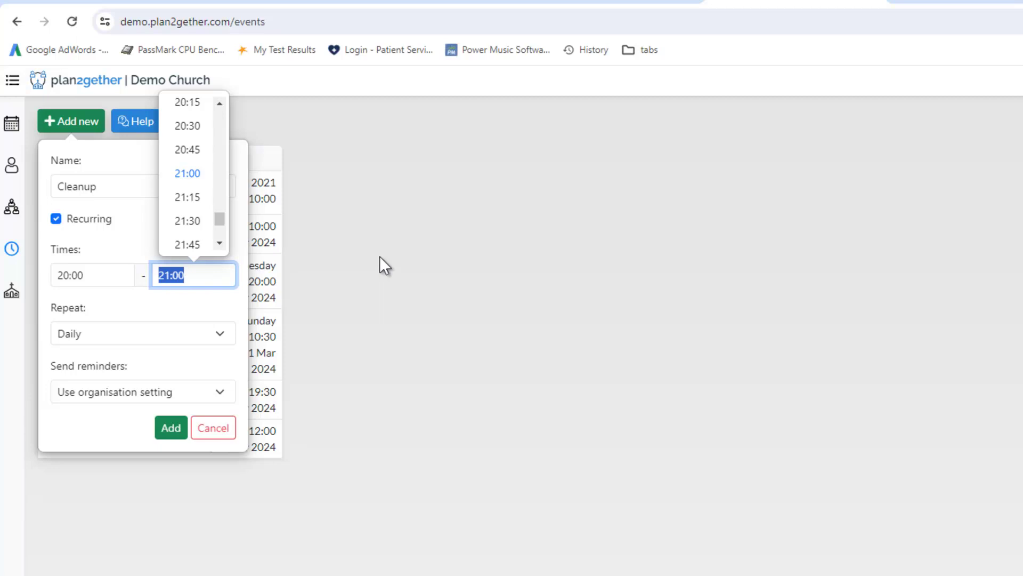
left_click(416, 247)
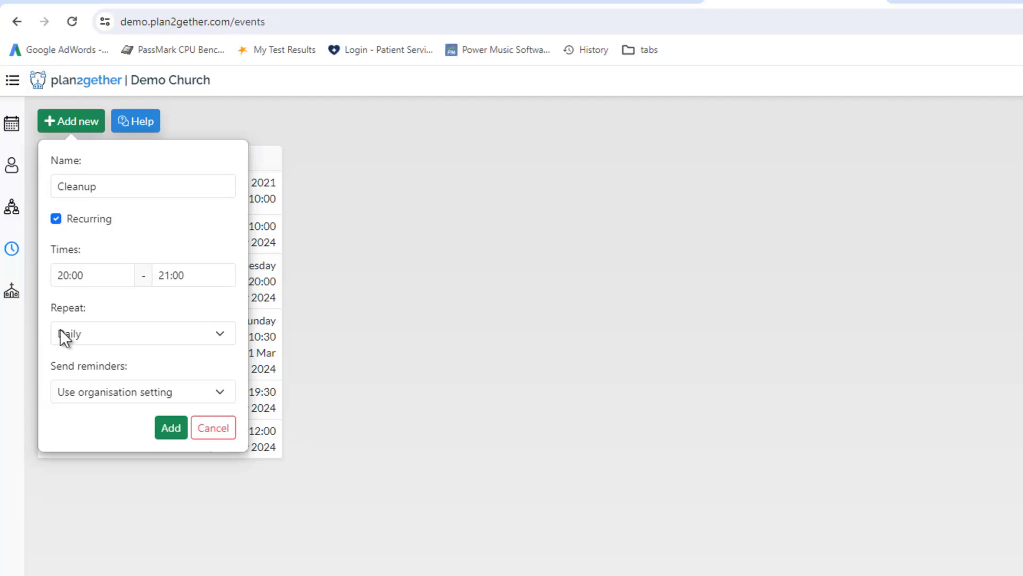
Make Cleanup repeat on the first Wednesday of each month and add the event
left_click(210, 335)
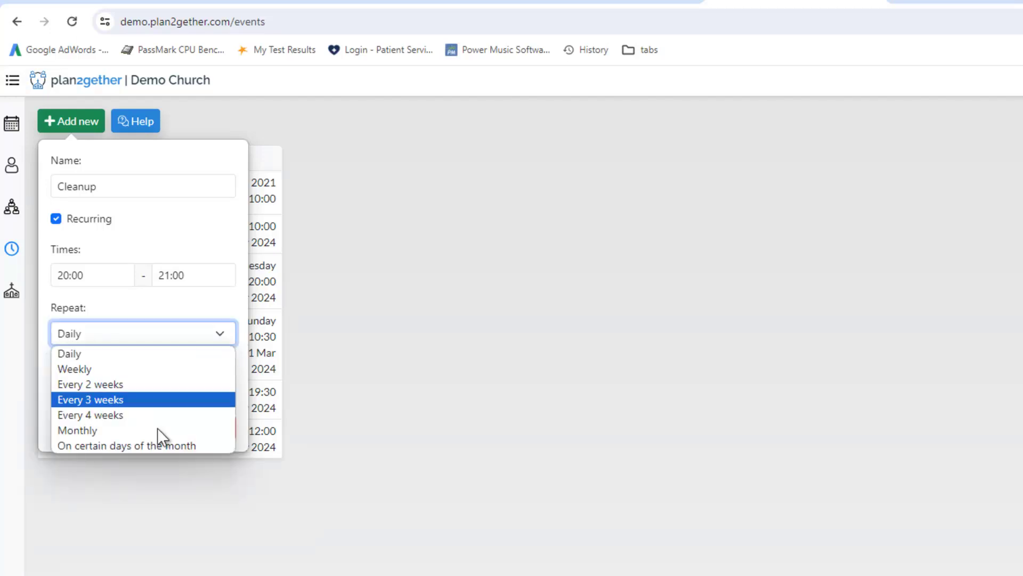
left_click(142, 445)
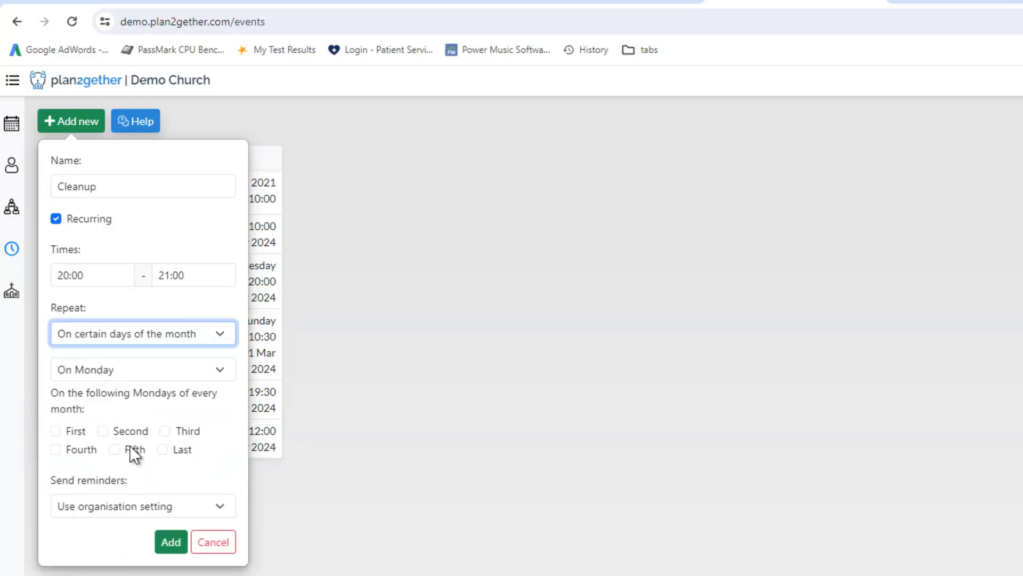
left_click(221, 368)
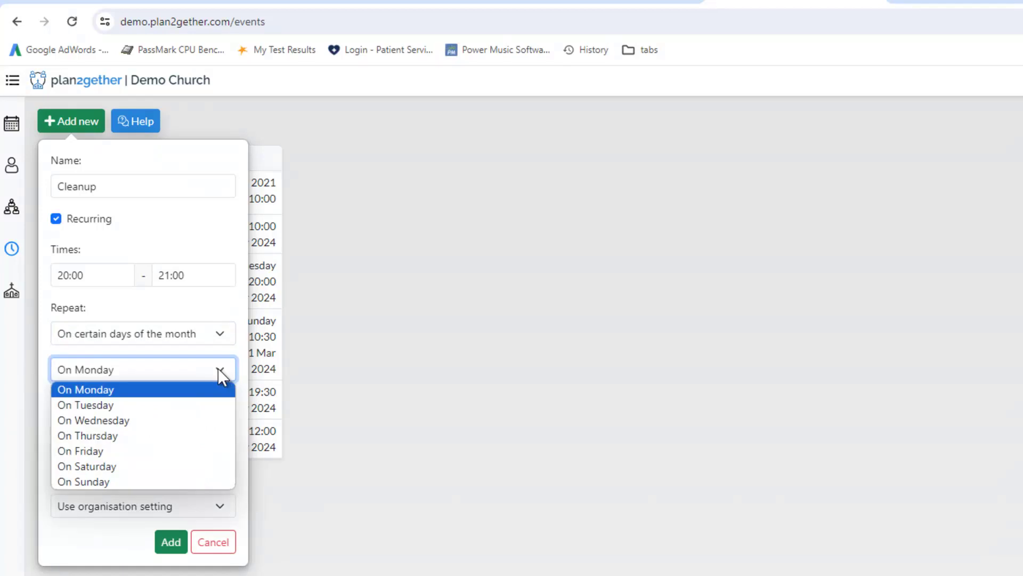
left_click(116, 421)
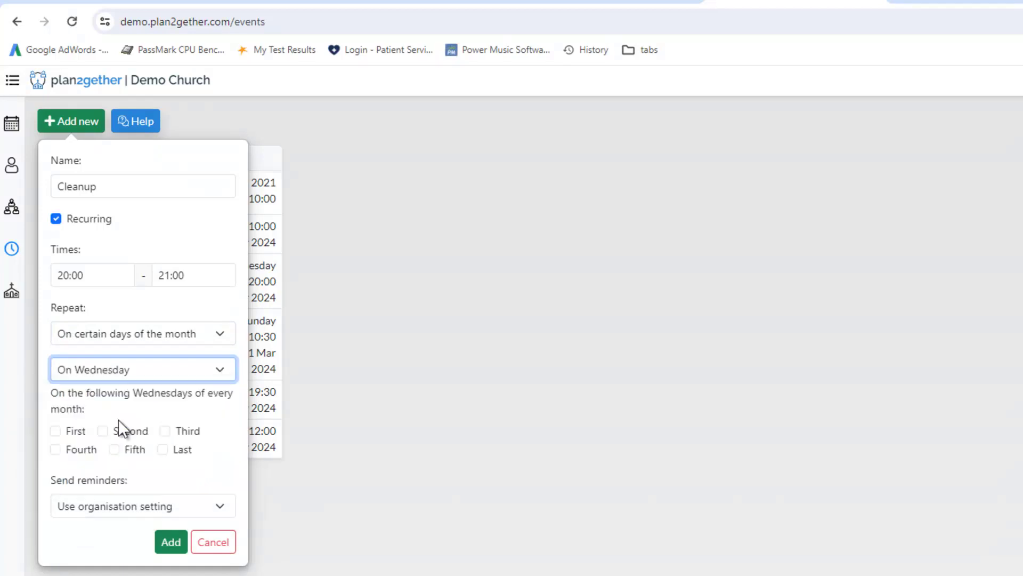
left_click(56, 431)
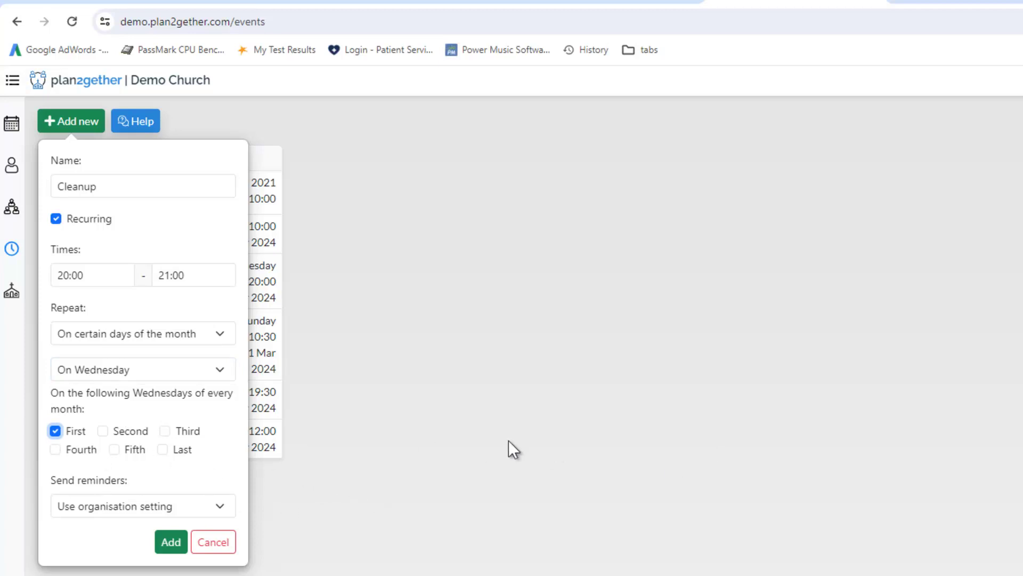
left_click(165, 431)
left_click(144, 458)
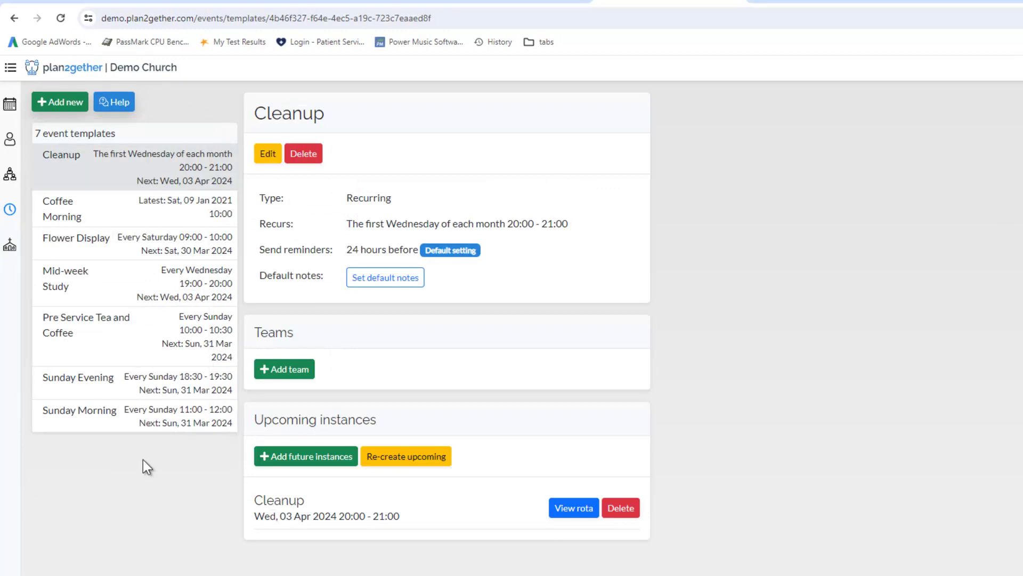
Return to the event templates and start a second new event, closing its repeat choices unchanged
left_click(146, 463)
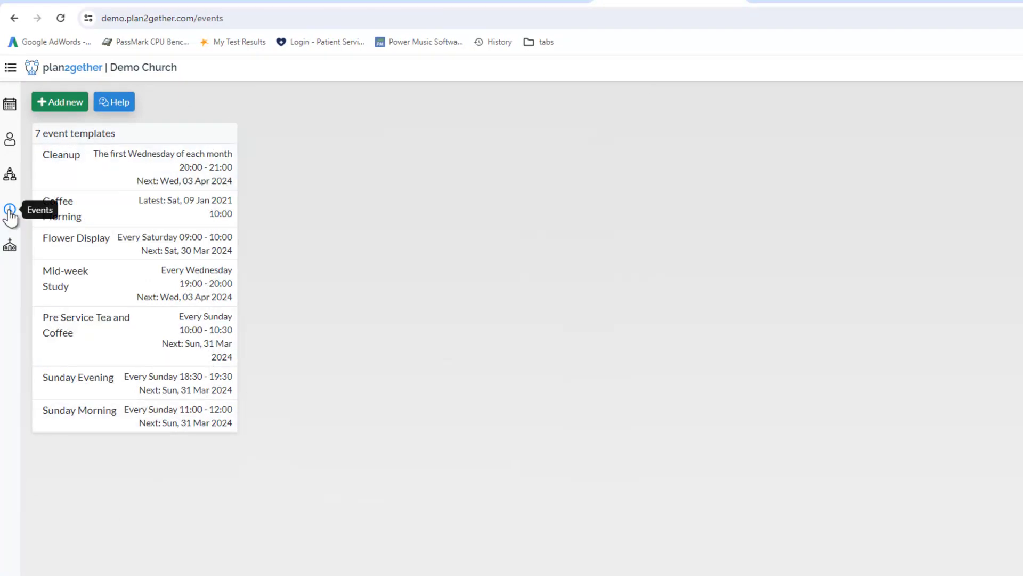
left_click(60, 102)
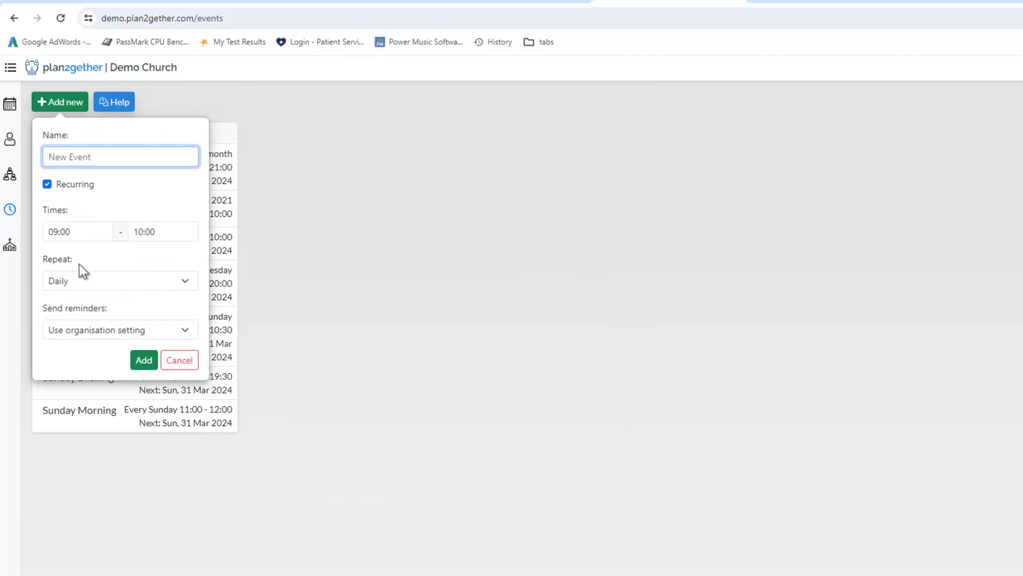
left_click(182, 282)
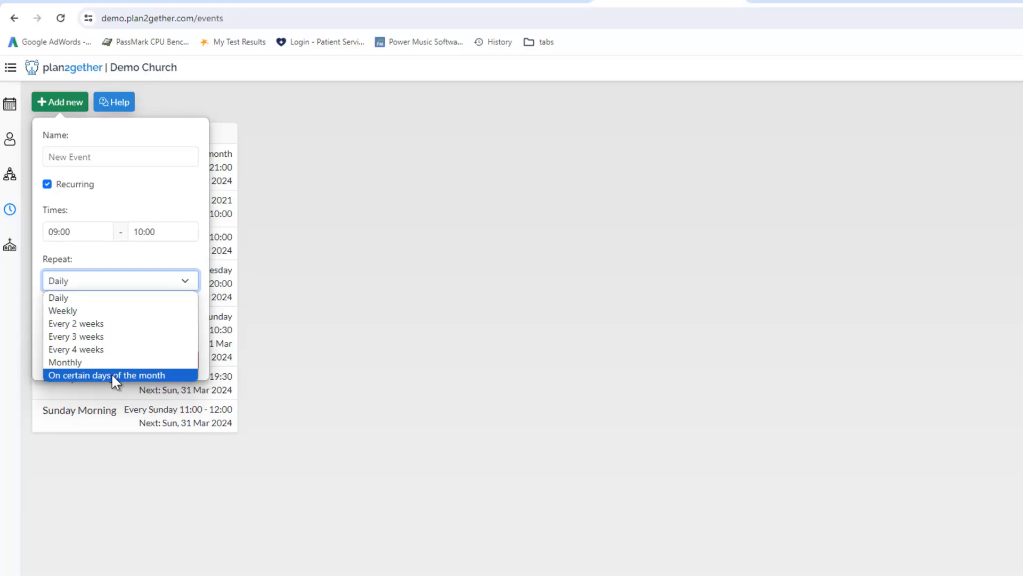
left_click(456, 297)
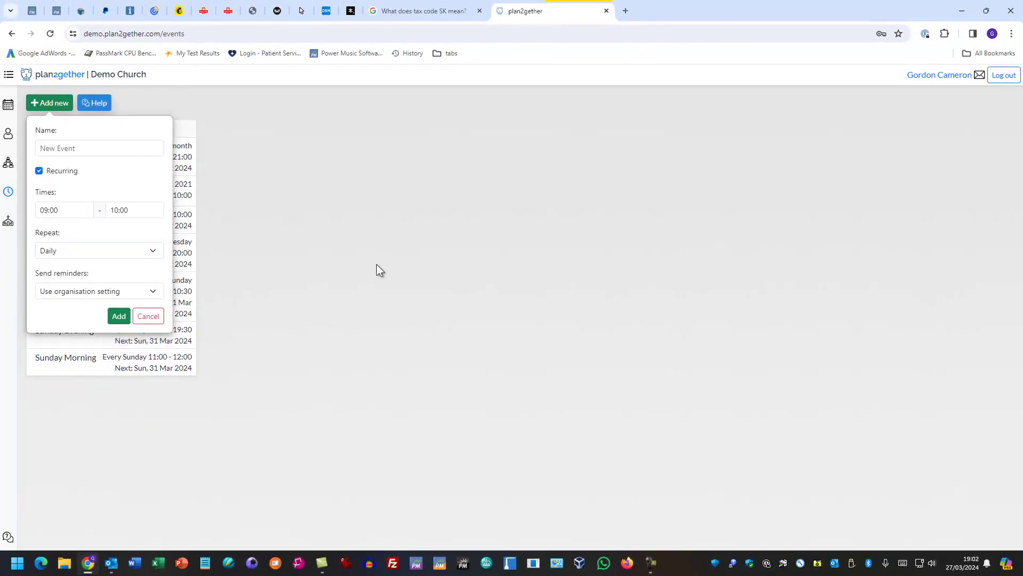
Cancel the extra event and scroll the rota to the team-less Cleanup on Wed 03 Apr
left_click(147, 316)
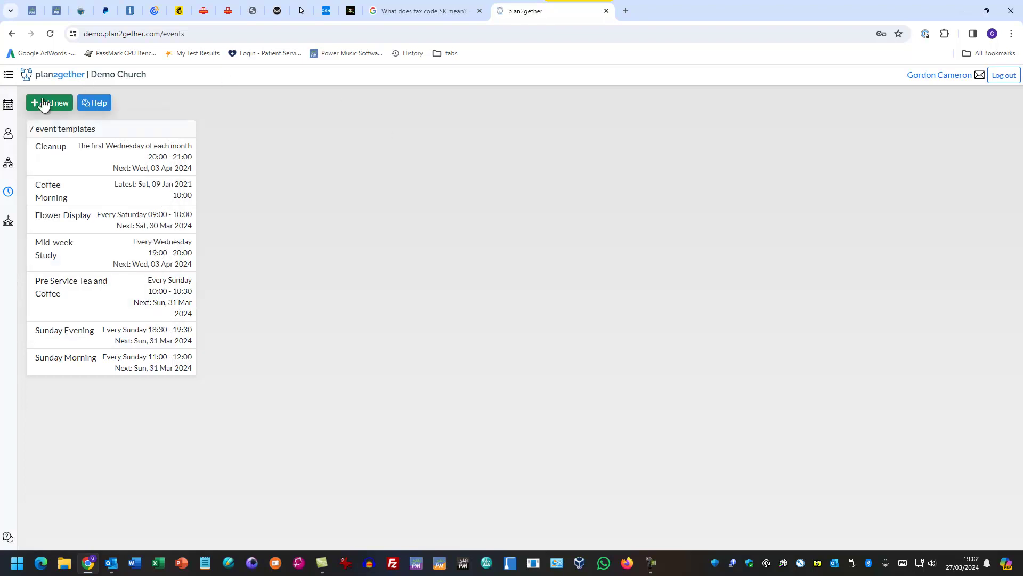
left_click(8, 109)
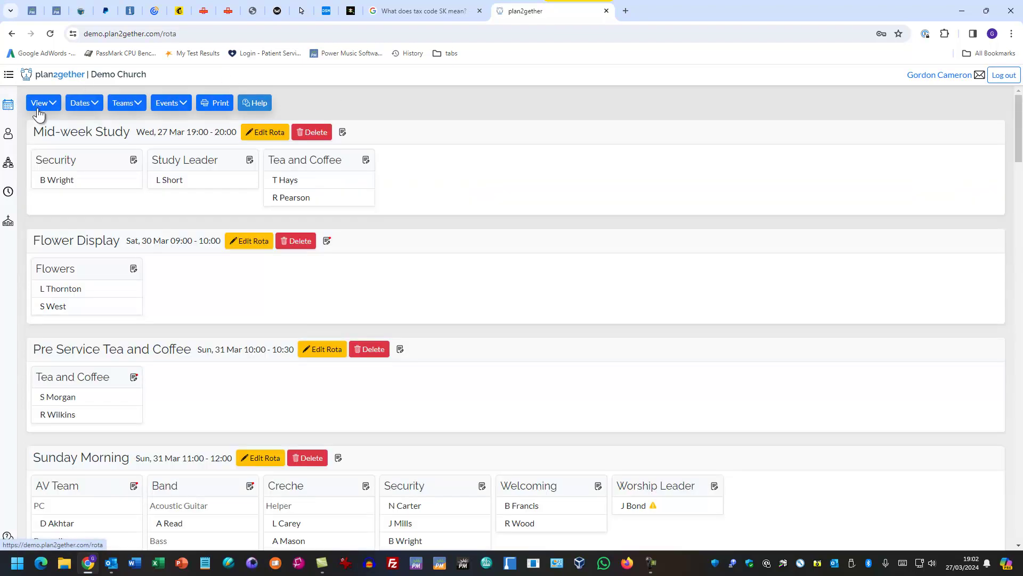
scroll(232, 258, "down", 6)
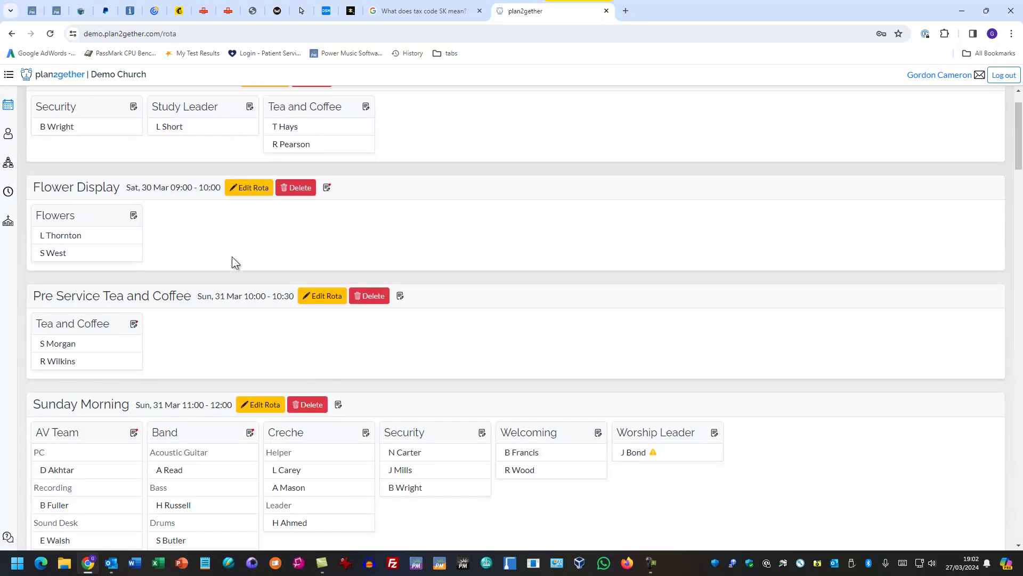
scroll(232, 257, "down", 8)
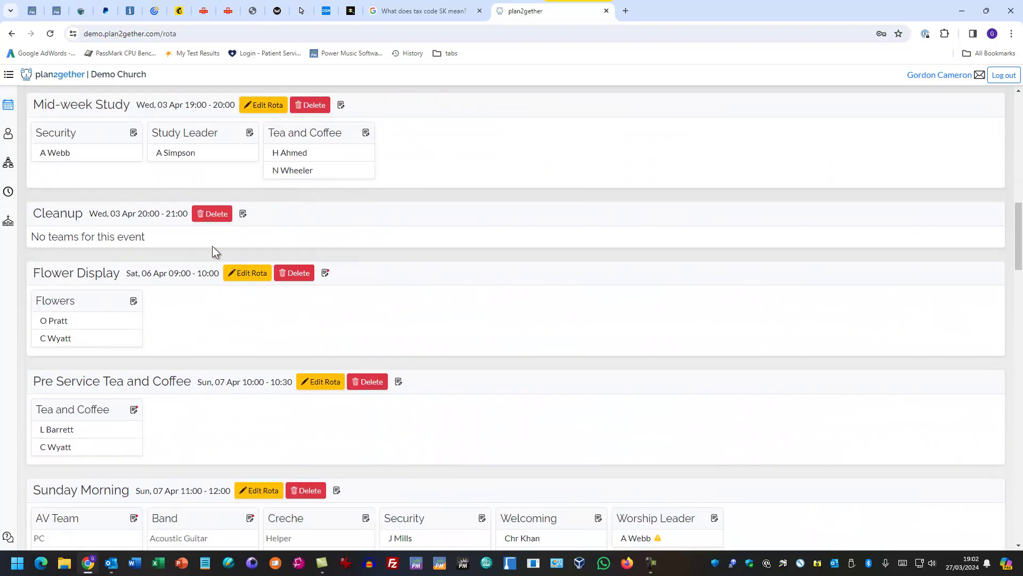
scroll(212, 246, "down", 1)
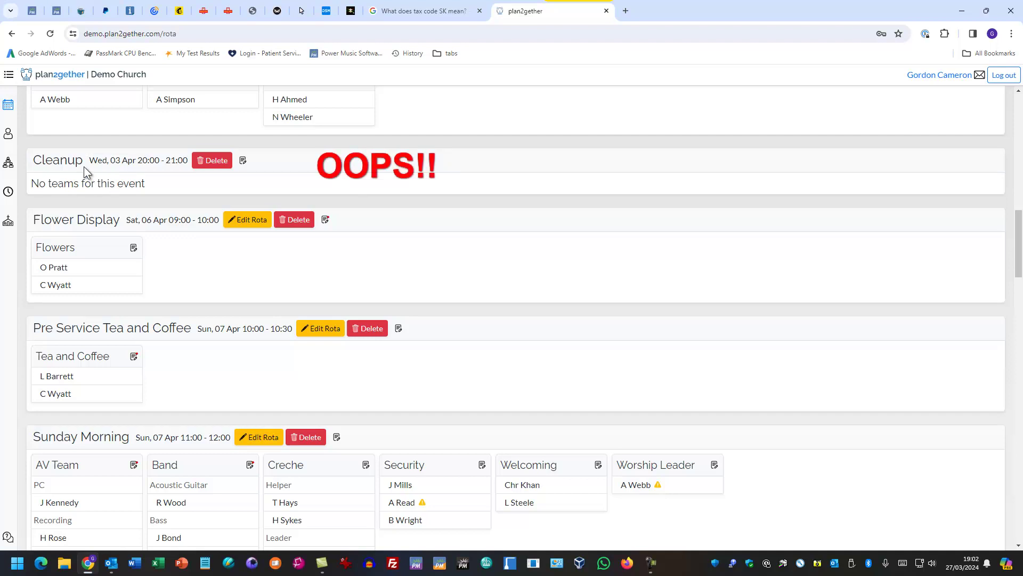
Add the Cleaners team needing 4 people to the Cleanup template and re-create its rota
left_click(8, 193)
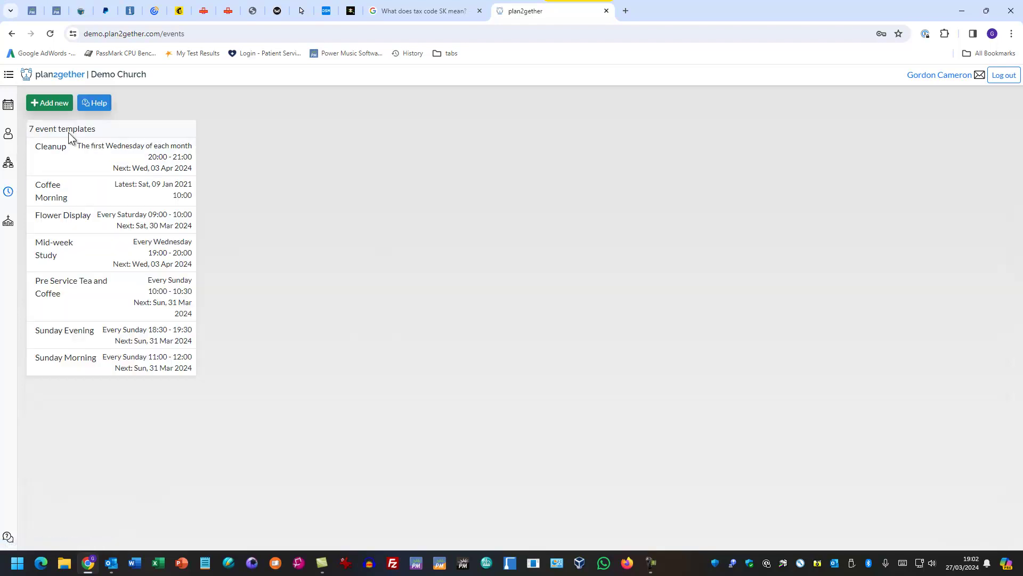
left_click(91, 160)
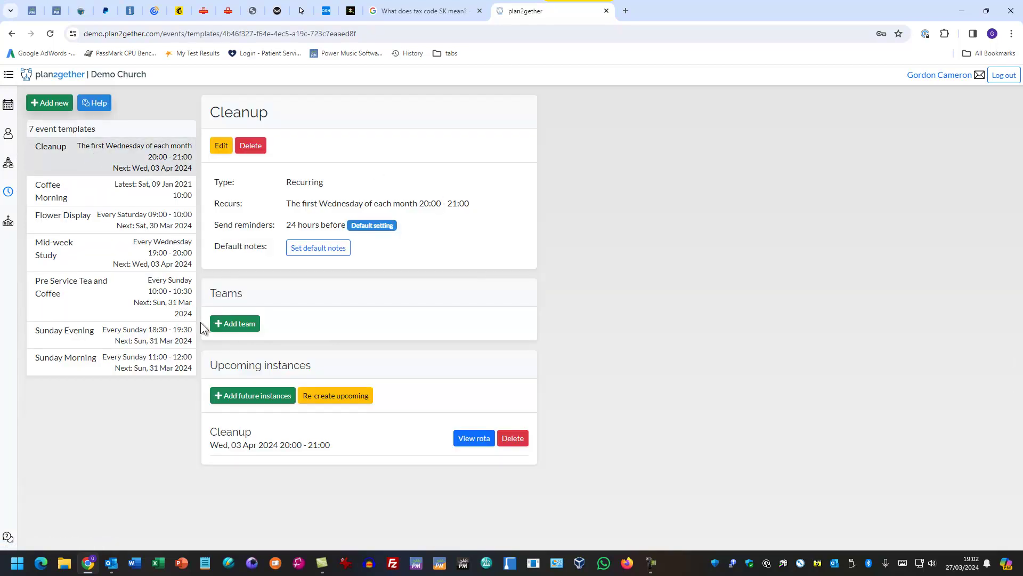
left_click(238, 323)
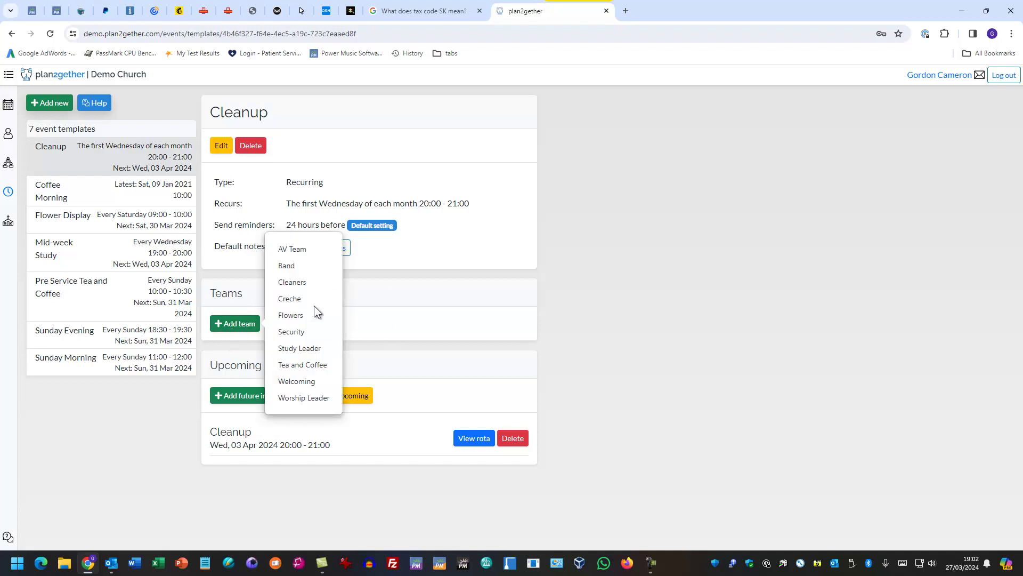
left_click(292, 284)
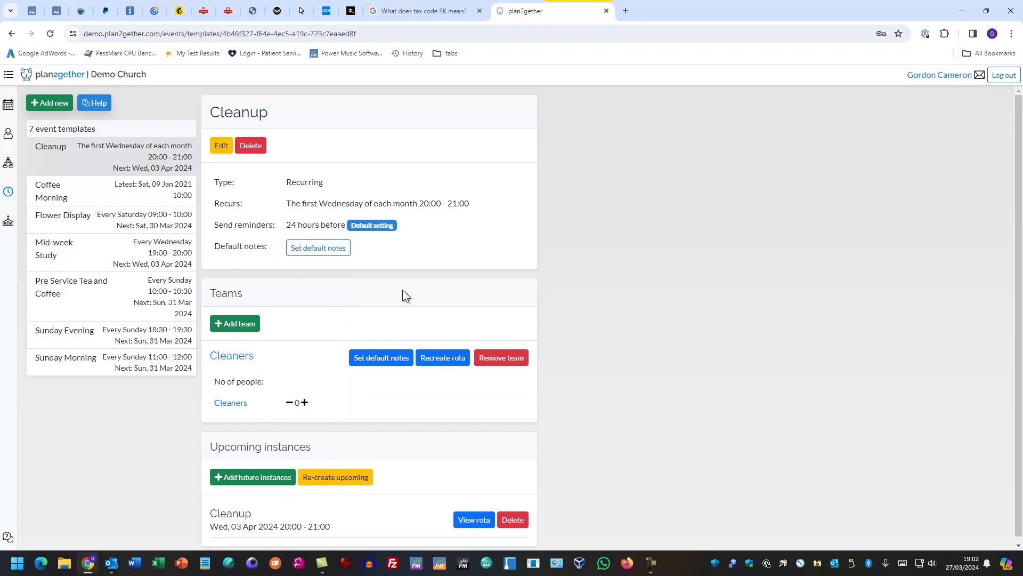
left_click(304, 403)
left_click(446, 358)
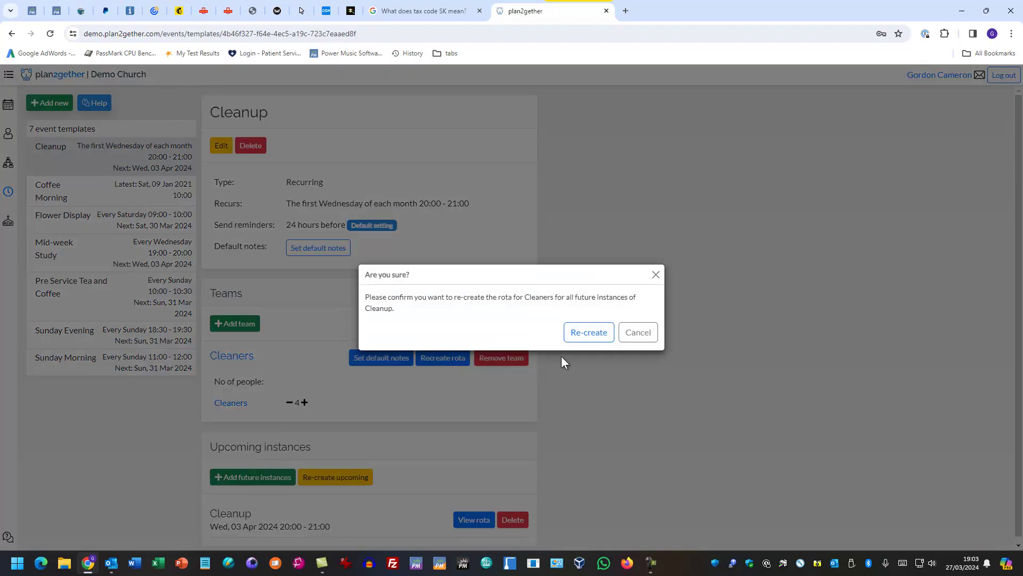
left_click(589, 332)
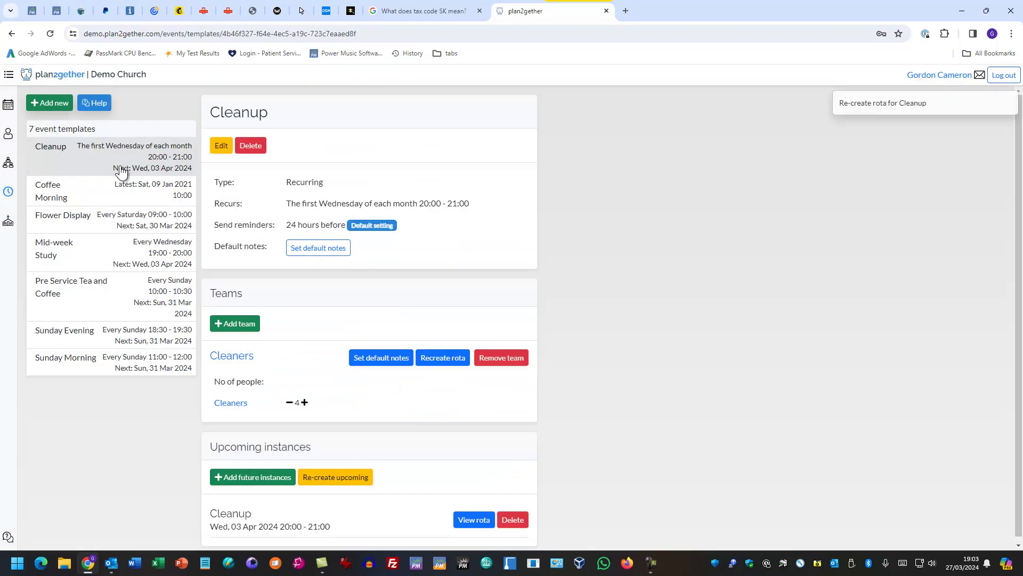
Scroll the rota to the Wed 03 Apr Cleanup to confirm its four assigned Cleaners
left_click(8, 105)
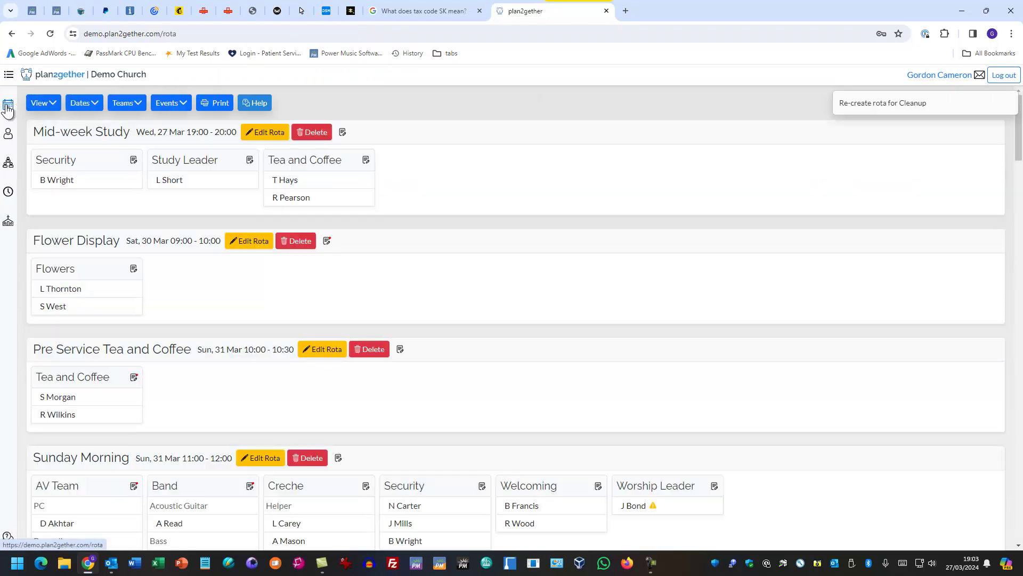
scroll(274, 350, "down", 1)
scroll(274, 351, "down", 10)
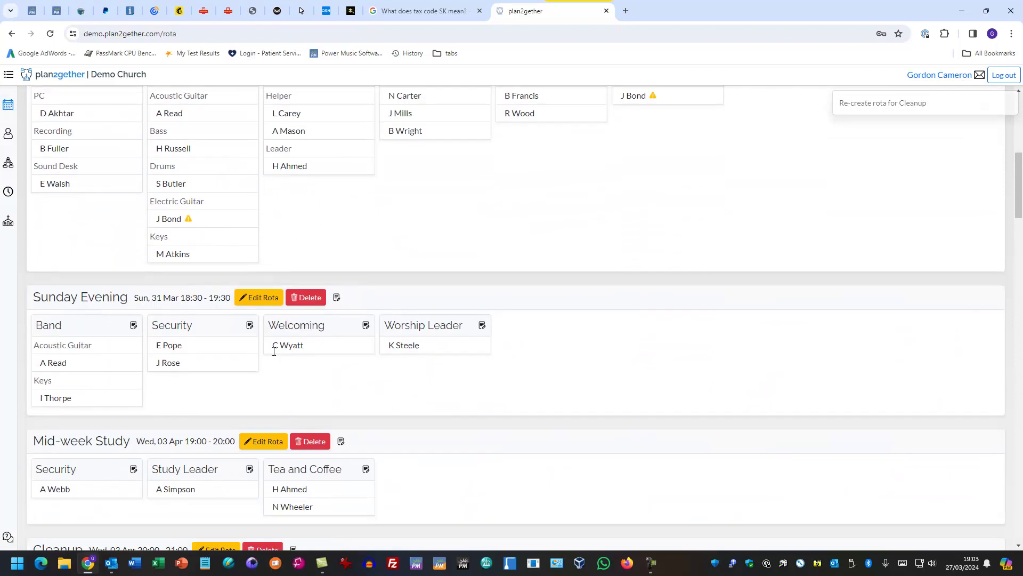
scroll(273, 350, "down", 3)
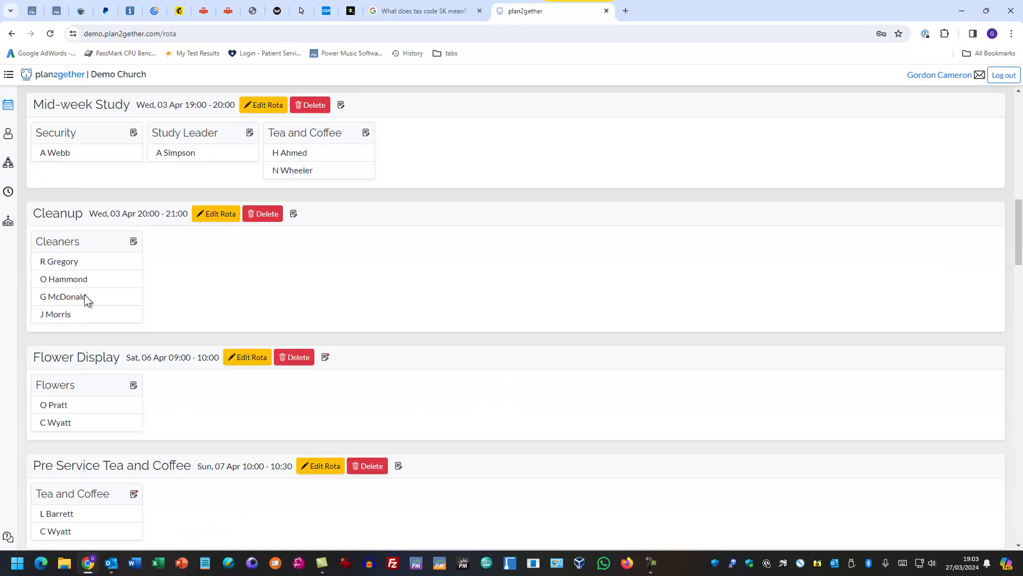